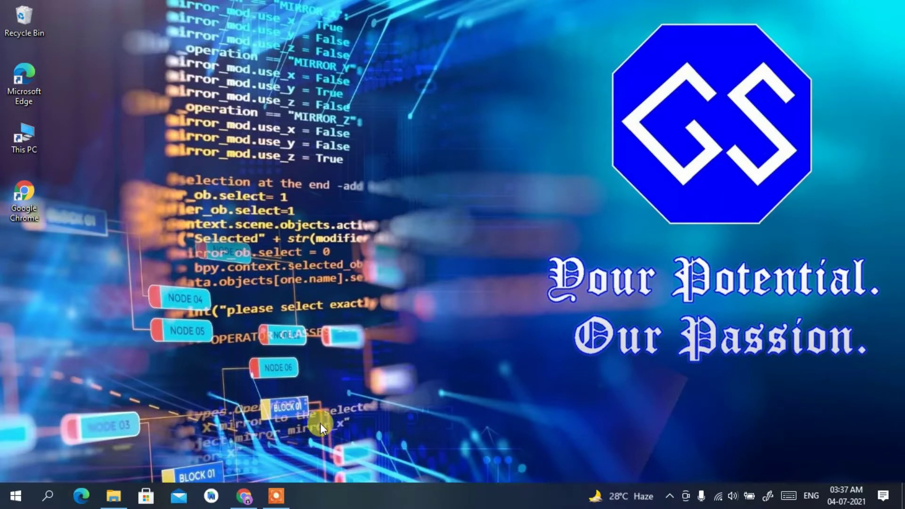
Launch Google Chrome from the taskbar.
left_click(241, 496)
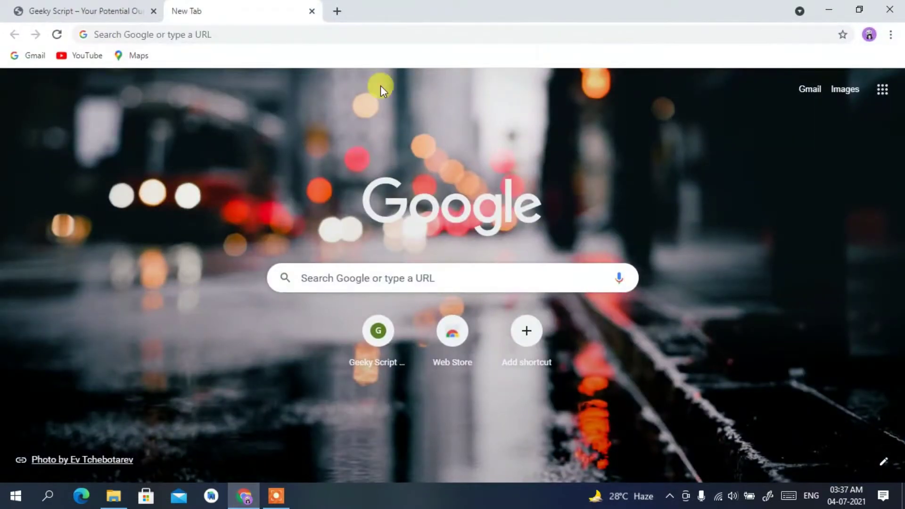
Search Google for 'apache maven download' using the address bar suggestion.
left_click(388, 37)
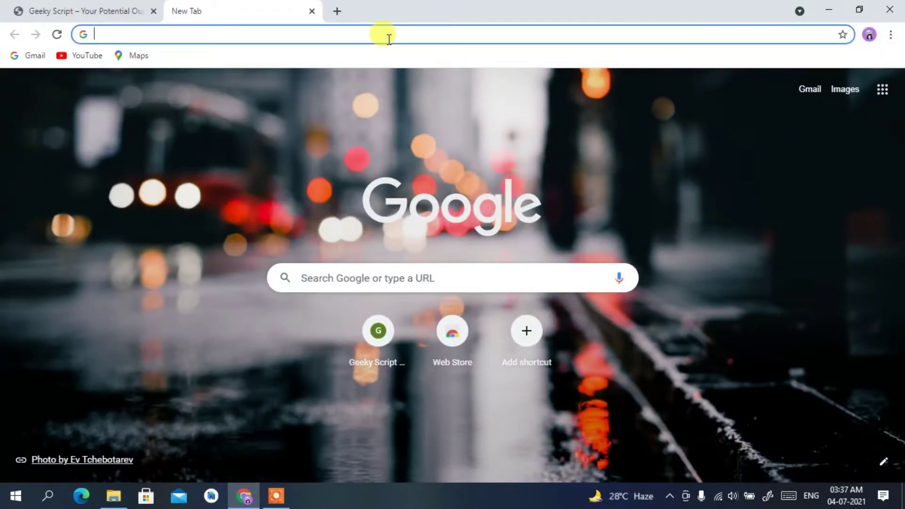
type("apache ma")
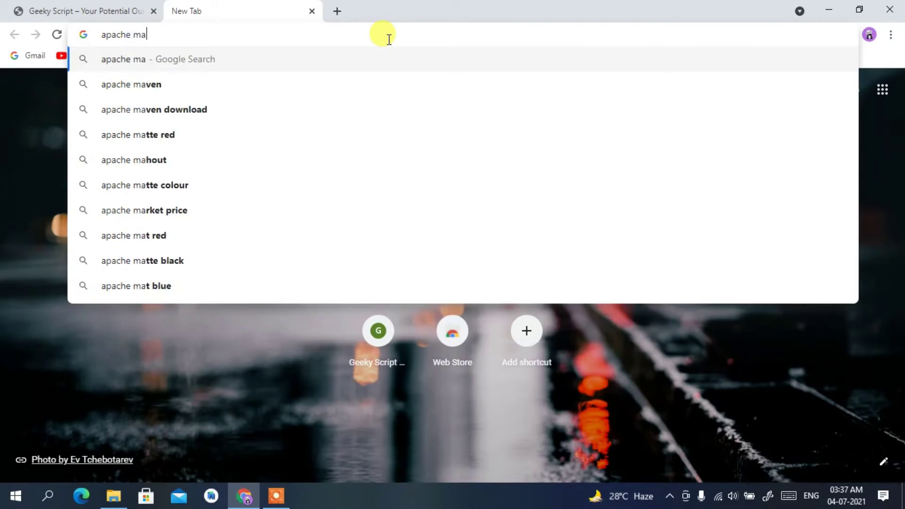
key("Down")
key("Down")
key("Return")
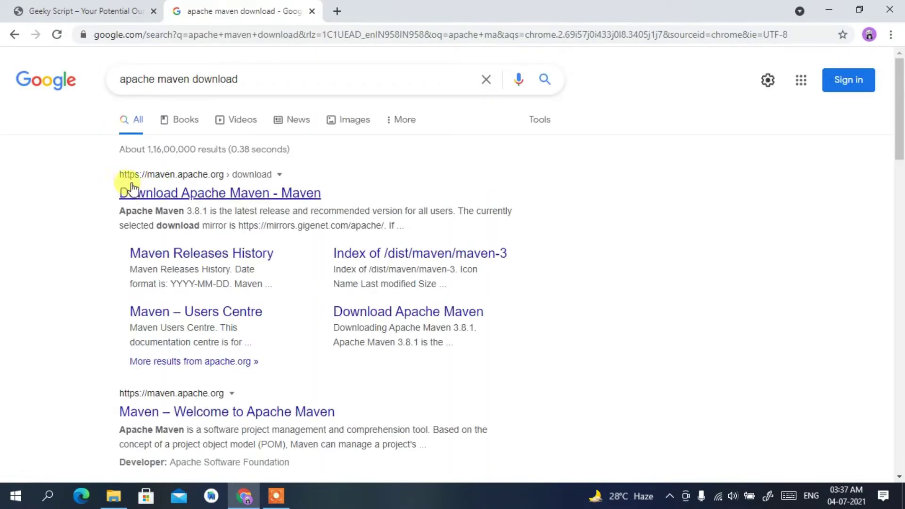
Open the official Download Apache Maven page and locate the Binary zip archive link.
left_click(224, 197)
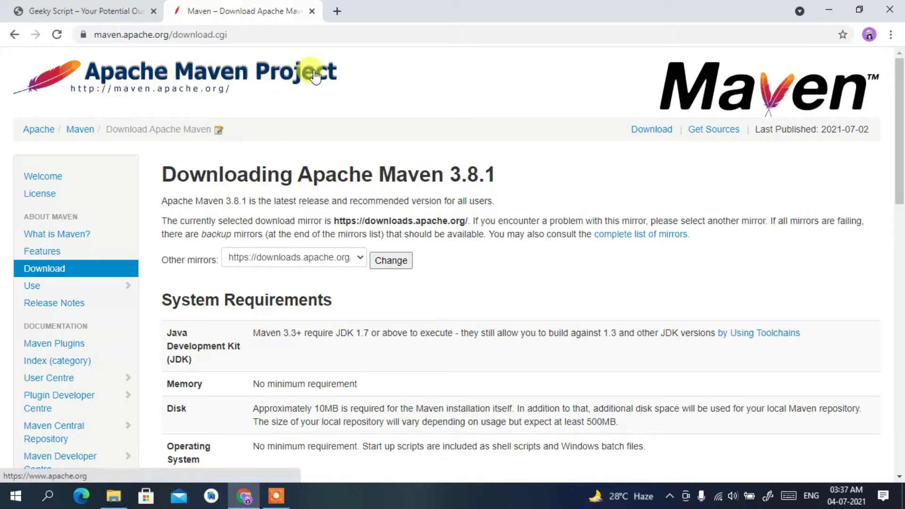
scroll(314, 76, "down", 3)
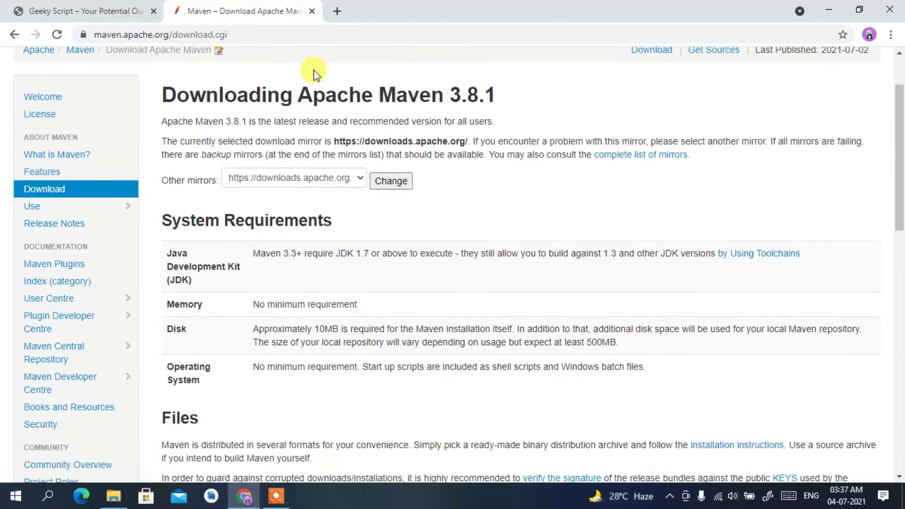
scroll(315, 70, "down", 5)
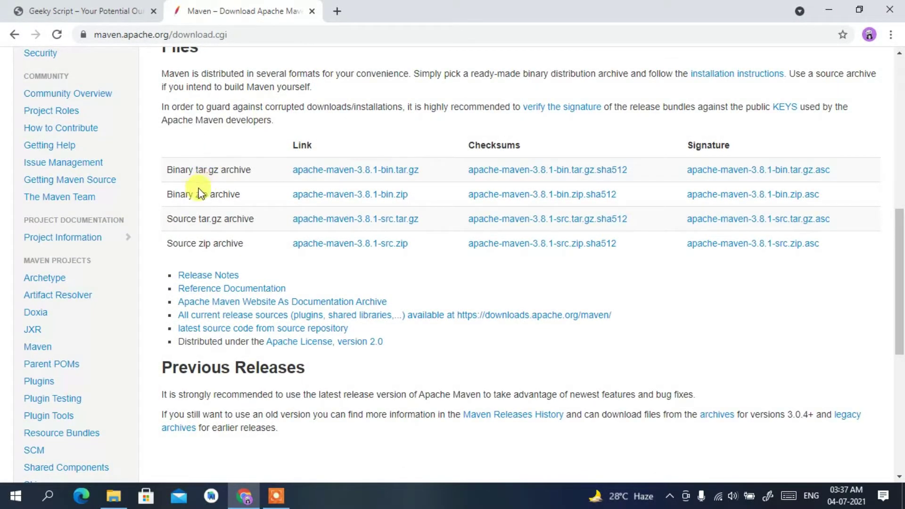
left_click_drag(168, 194, 273, 198)
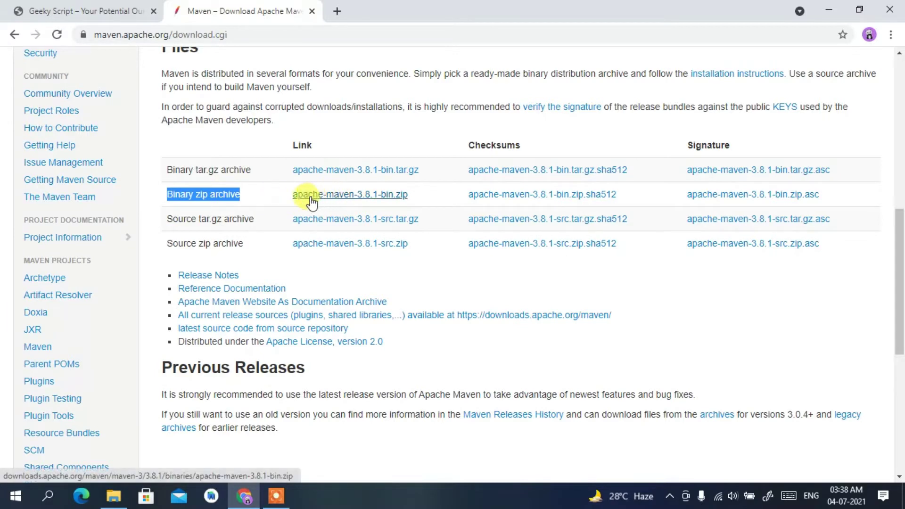
Start the apache-maven-3.8.1-bin.zip download, cancel and clear it, then minimize Chrome.
left_click(366, 197)
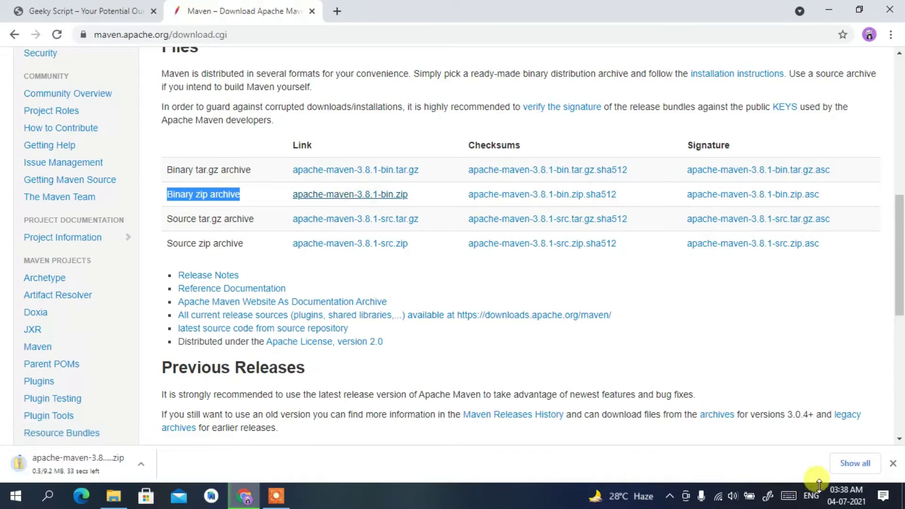
left_click(840, 463)
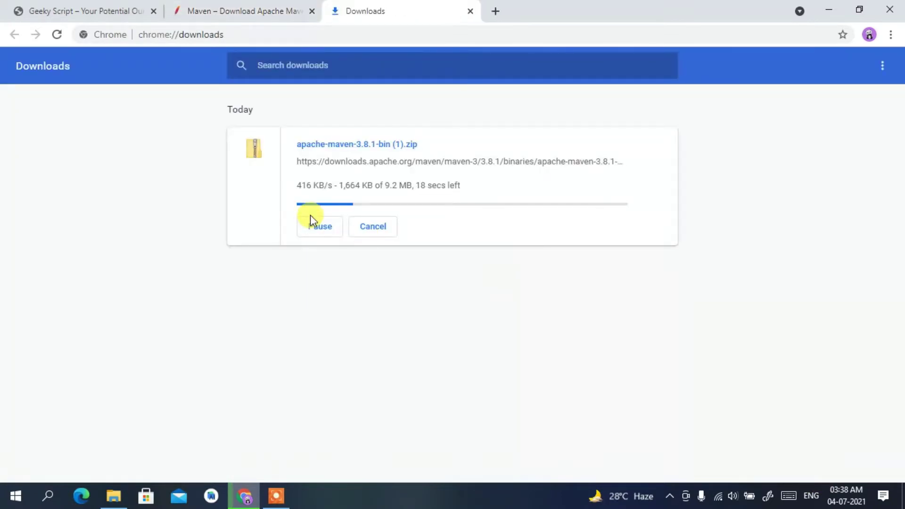
left_click(316, 227)
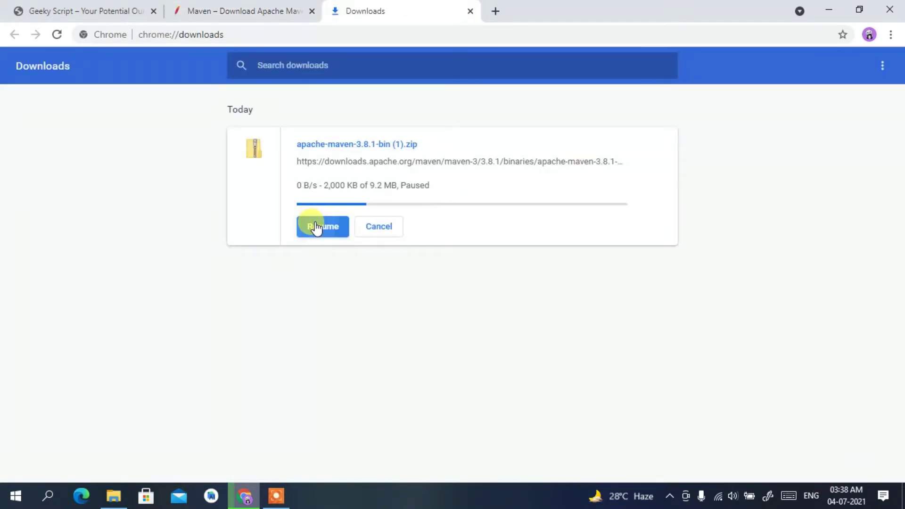
left_click(370, 223)
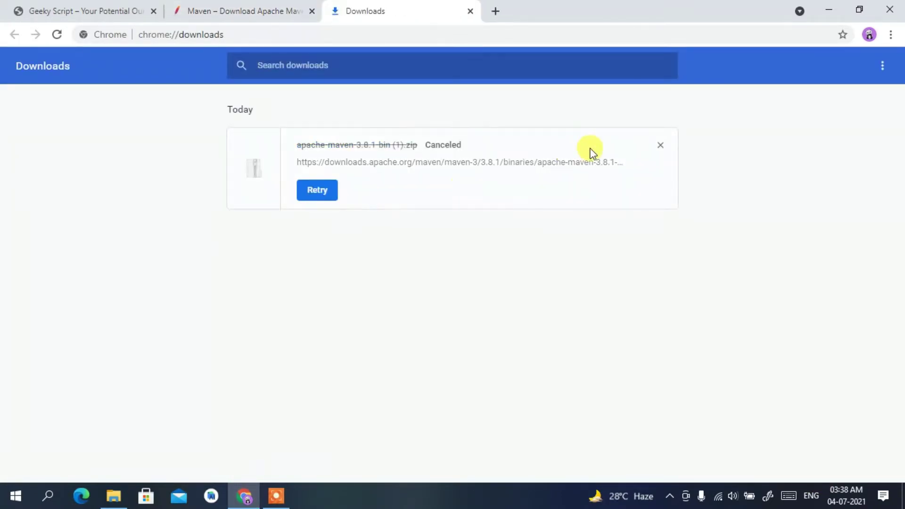
left_click(651, 147)
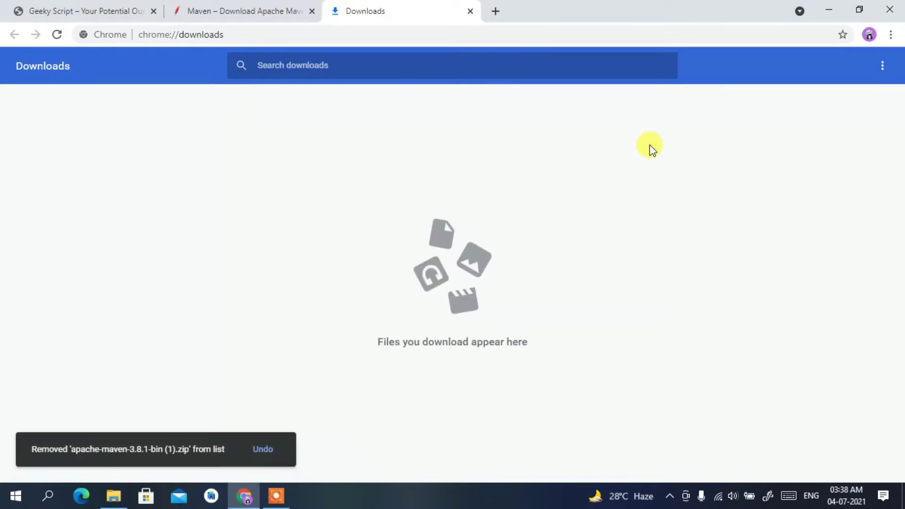
left_click(828, 9)
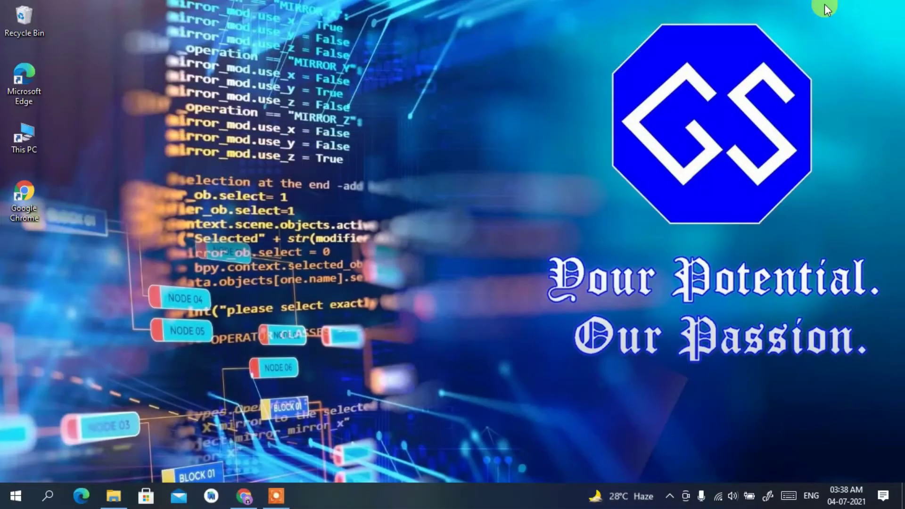
Extract apache-maven-3.8.1-bin.zip in Downloads\Software to its default apache-maven-3.8.1-bin folder.
left_click(113, 496)
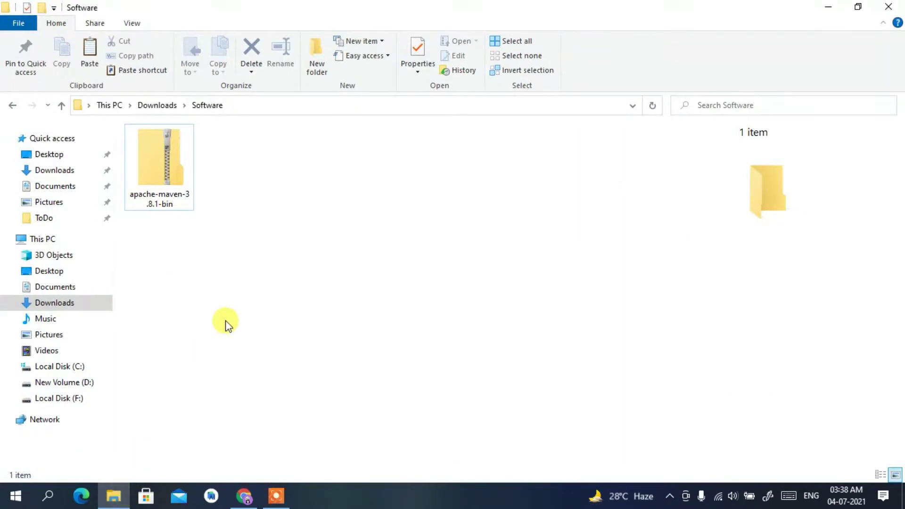
left_click(152, 148)
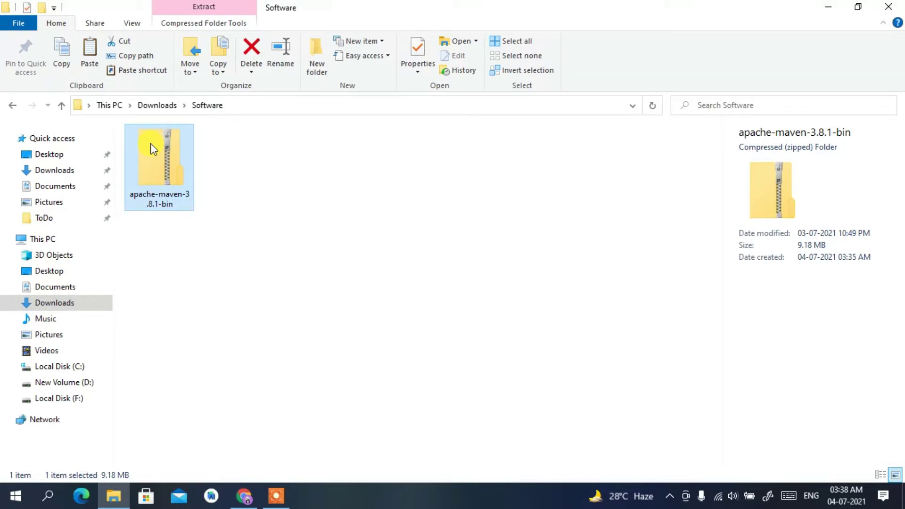
right_click(151, 144)
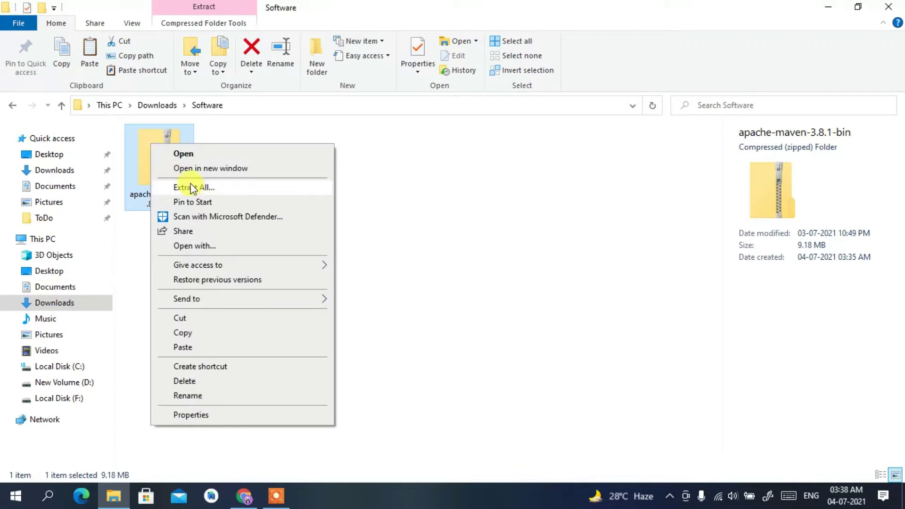
left_click(192, 187)
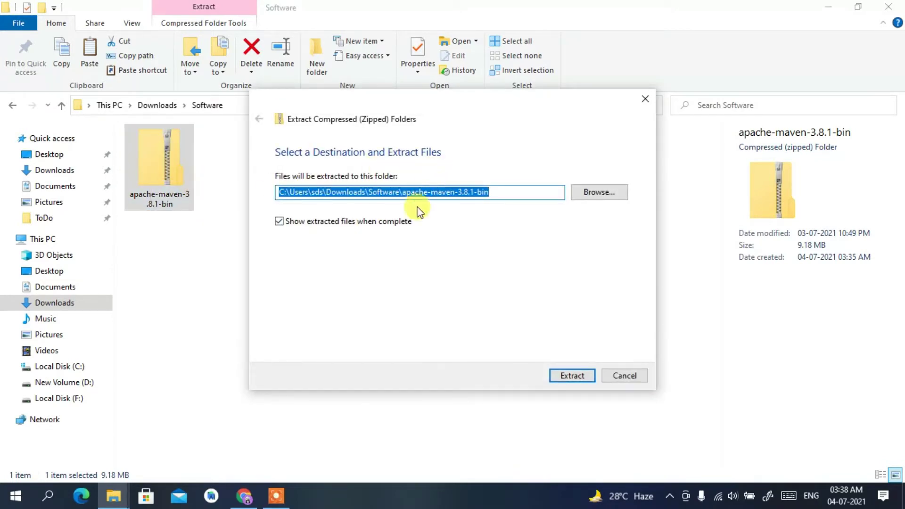
left_click_drag(499, 191, 404, 190)
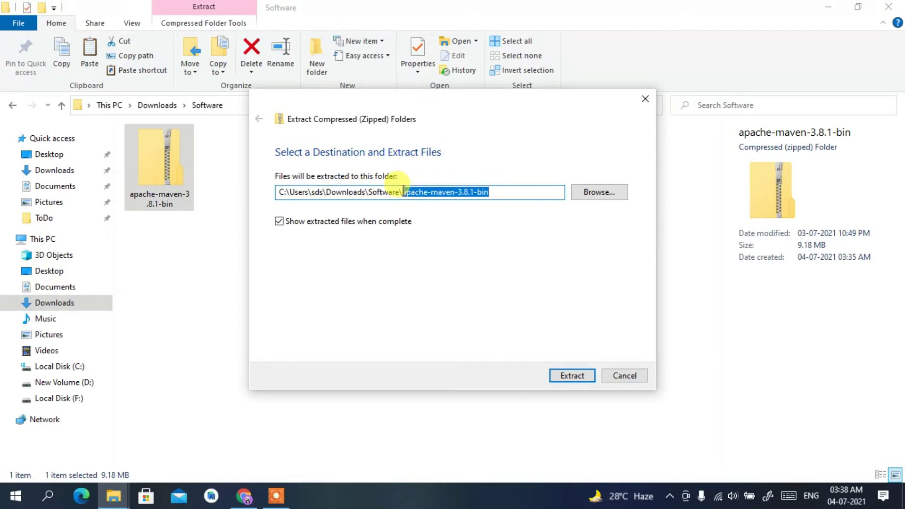
left_click(572, 376)
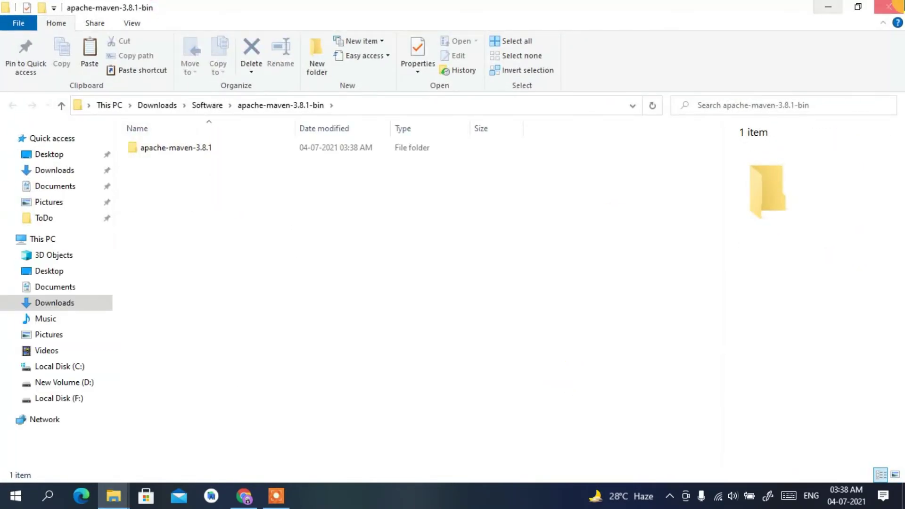
left_click(896, 5)
left_click(242, 166)
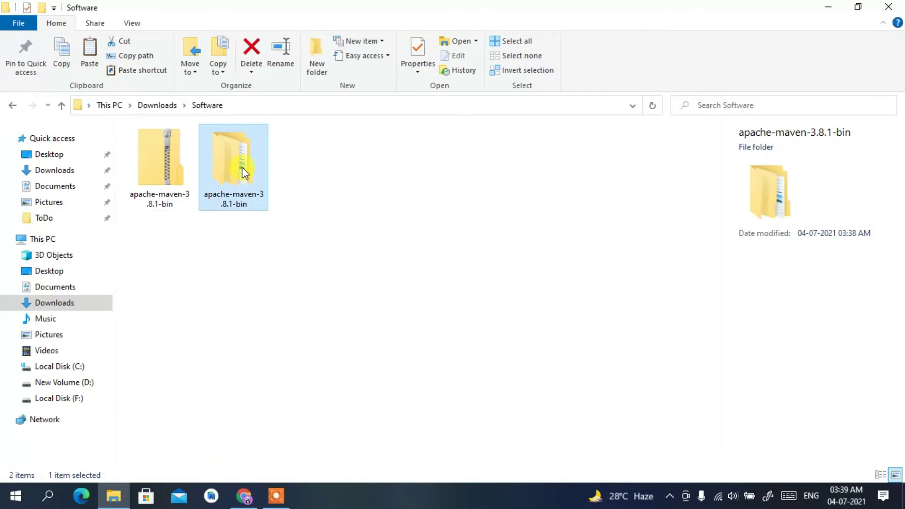
double_click(242, 167)
double_click(230, 152)
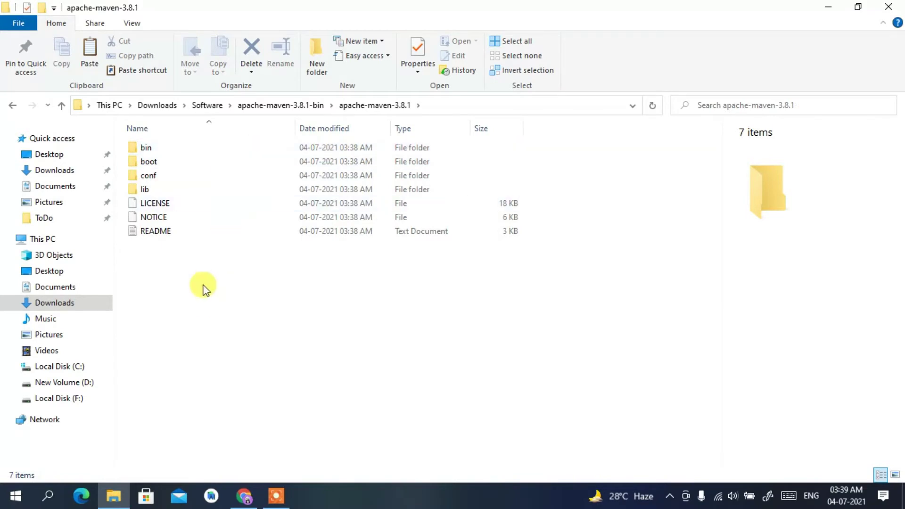
key("BackSpace")
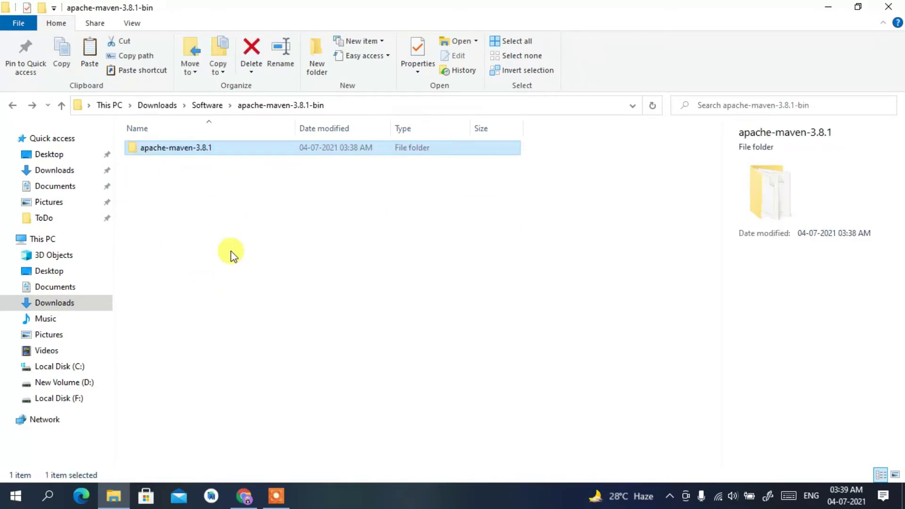
right_click(197, 151)
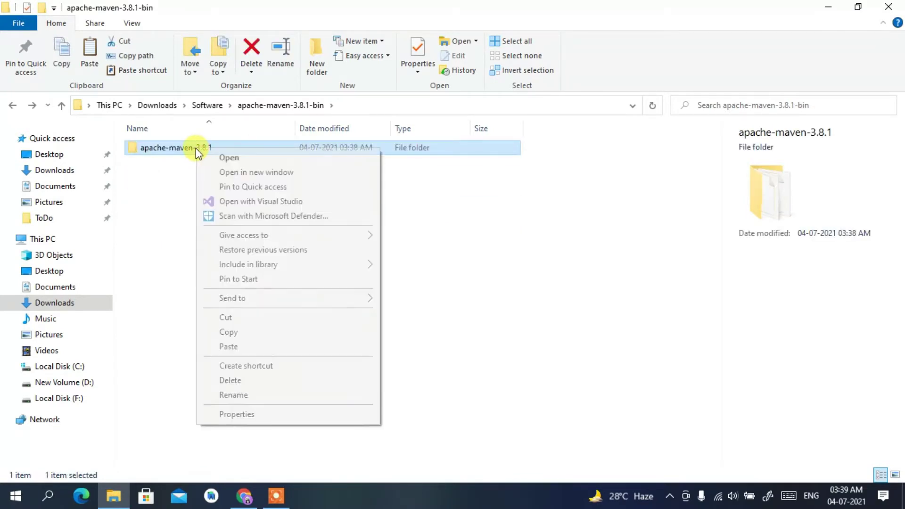
left_click(232, 331)
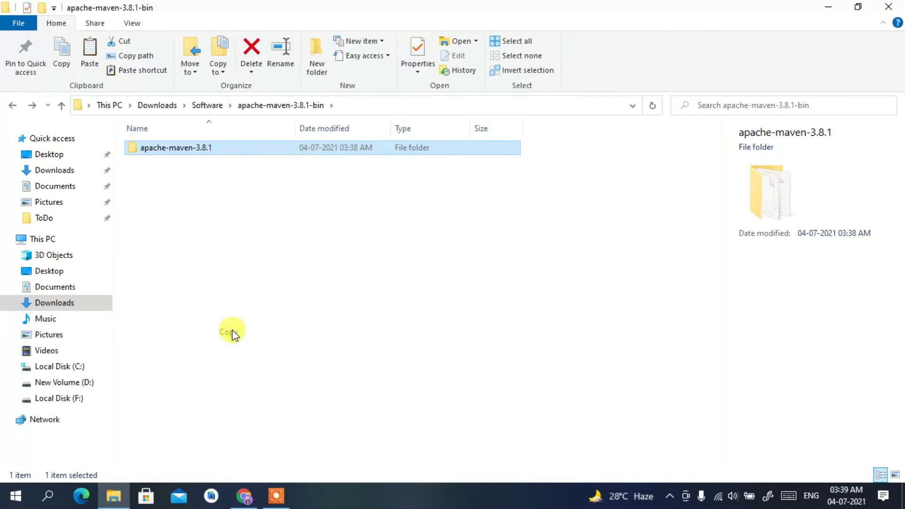
Paste the apache-maven-3.8.1 folder onto Local Disk (C:) and open its bin folder.
left_click(71, 366)
left_click(260, 326)
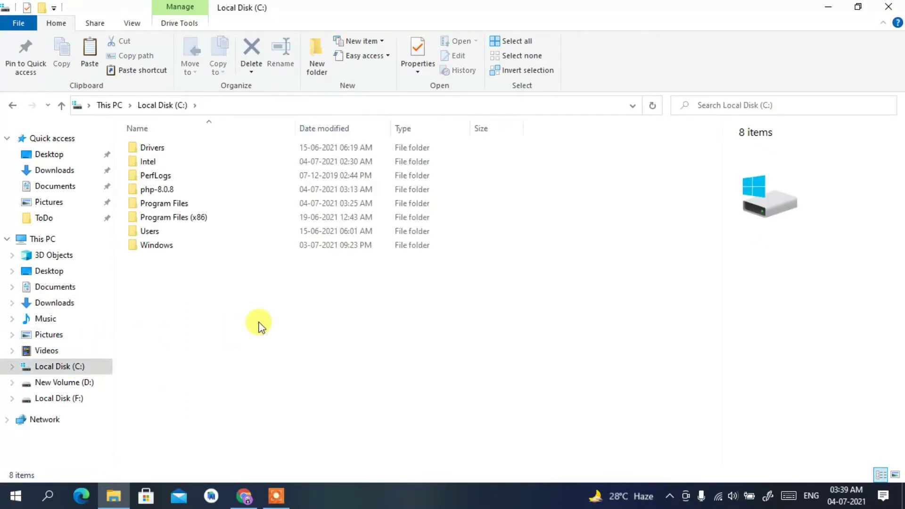
right_click(260, 325)
left_click(292, 226)
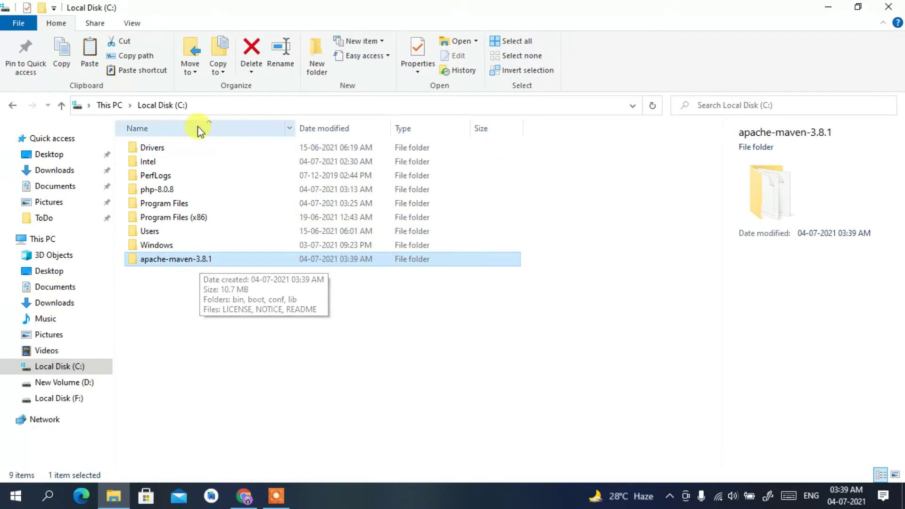
double_click(207, 259)
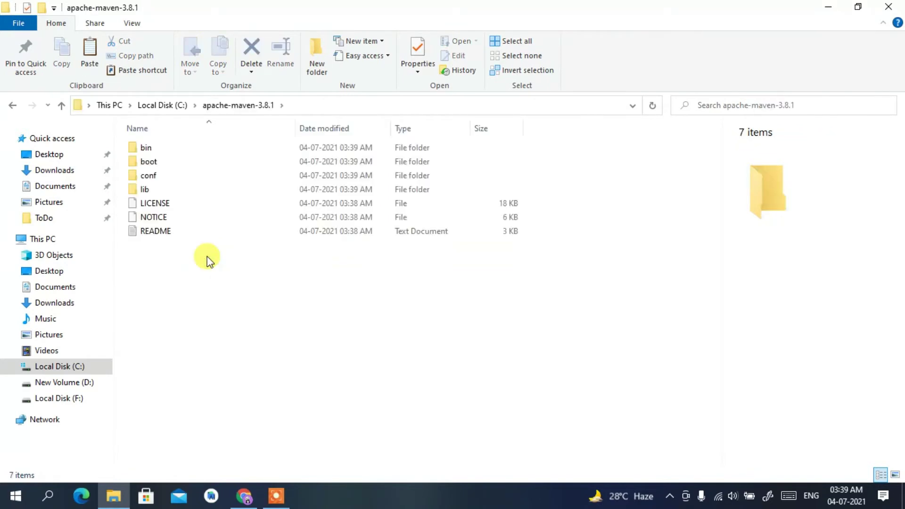
double_click(166, 149)
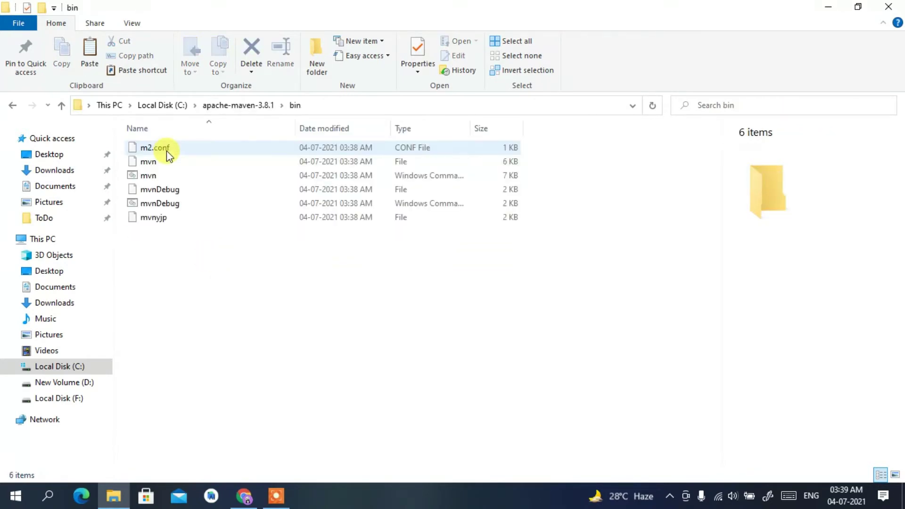
Copy the path C:\apache-maven-3.8.1\bin from the File Explorer address bar.
left_click(337, 105)
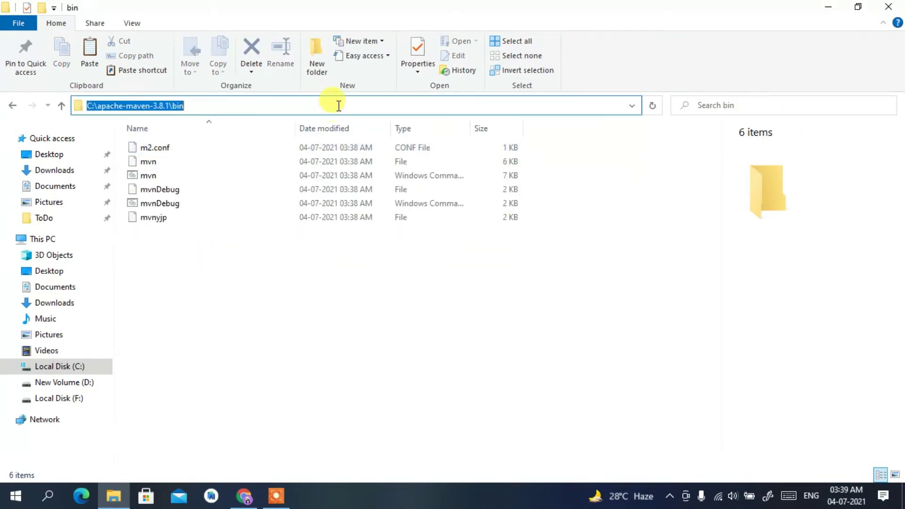
right_click(266, 107)
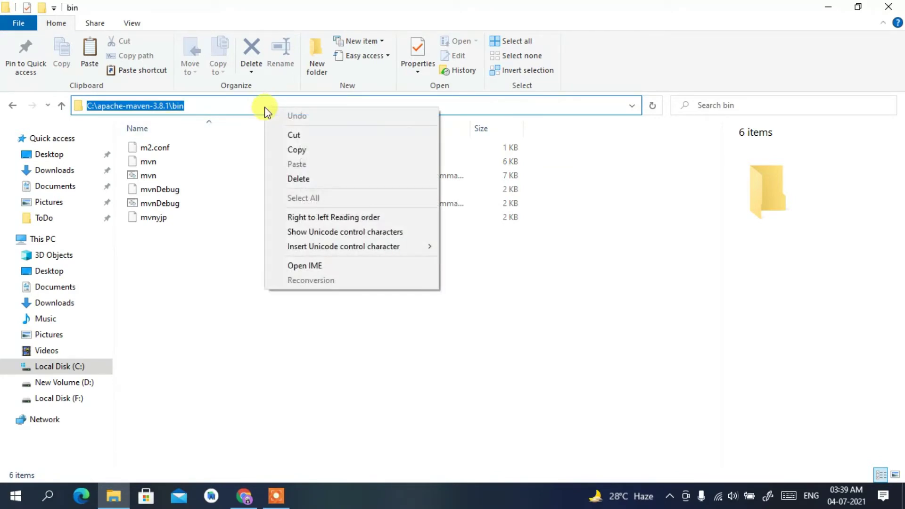
left_click(295, 146)
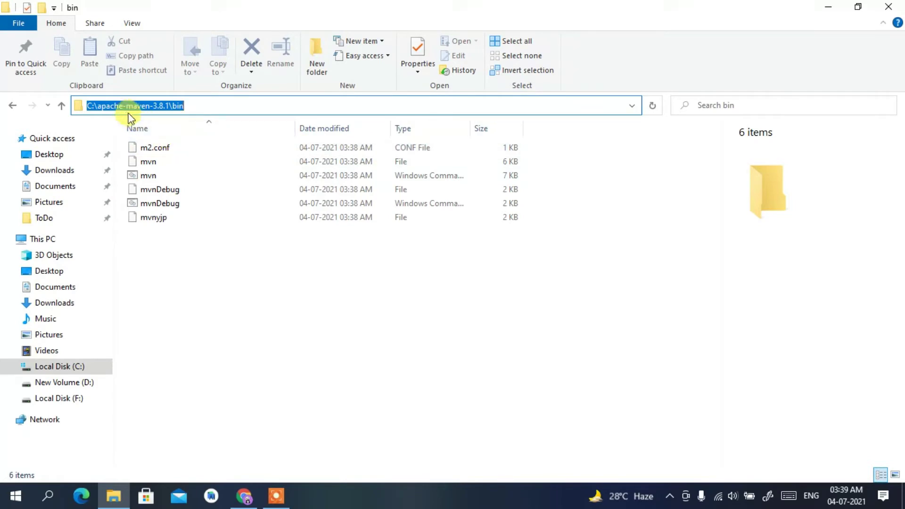
left_click(234, 262)
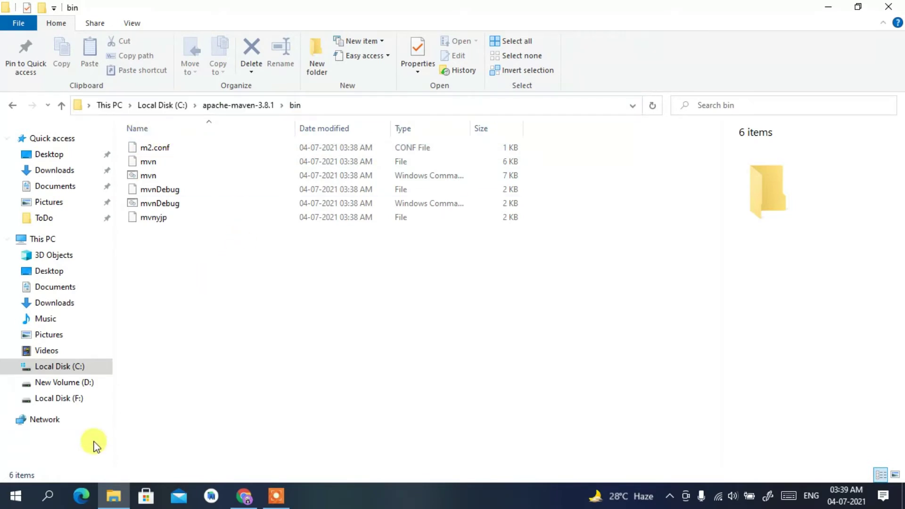
Search Windows for 'environment' and open Edit the system environment variables.
left_click(51, 496)
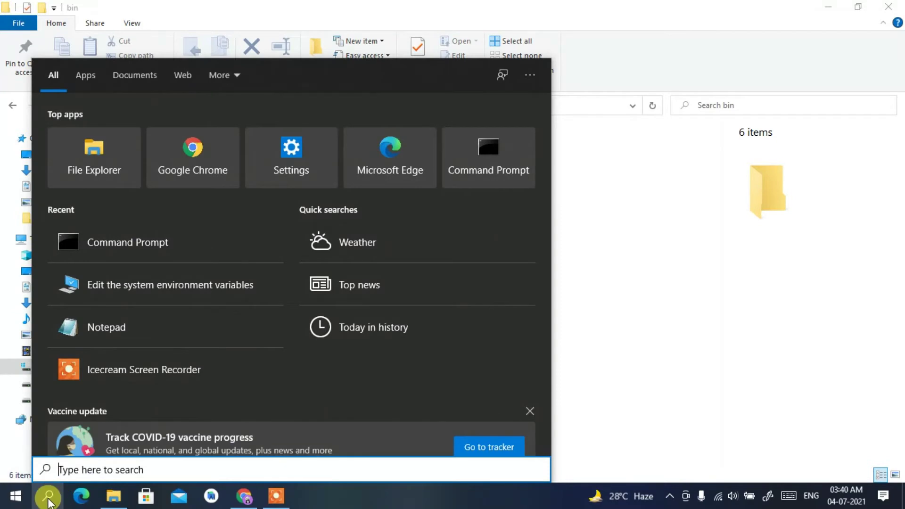
type("environ")
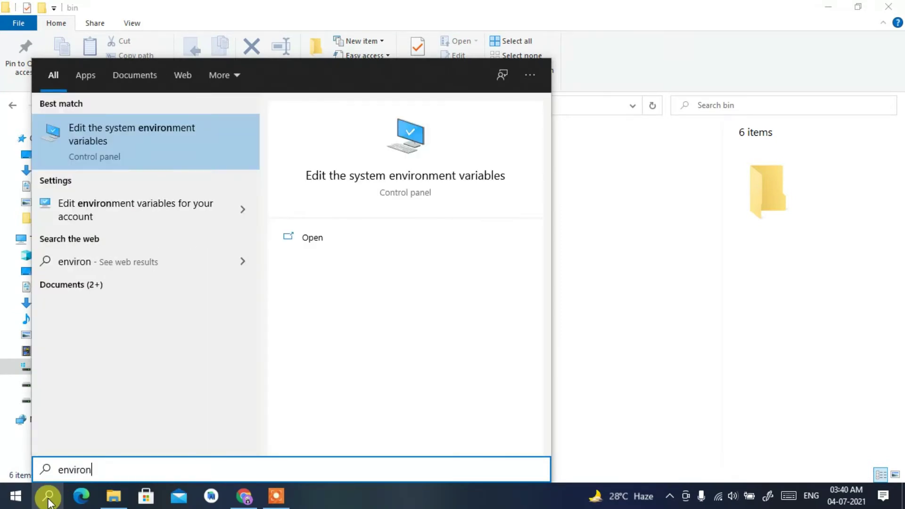
type("ment")
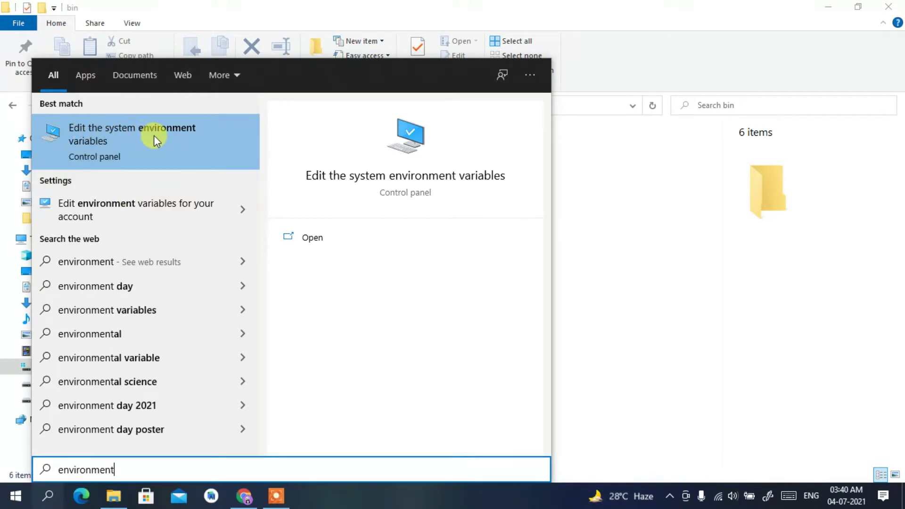
left_click(114, 142)
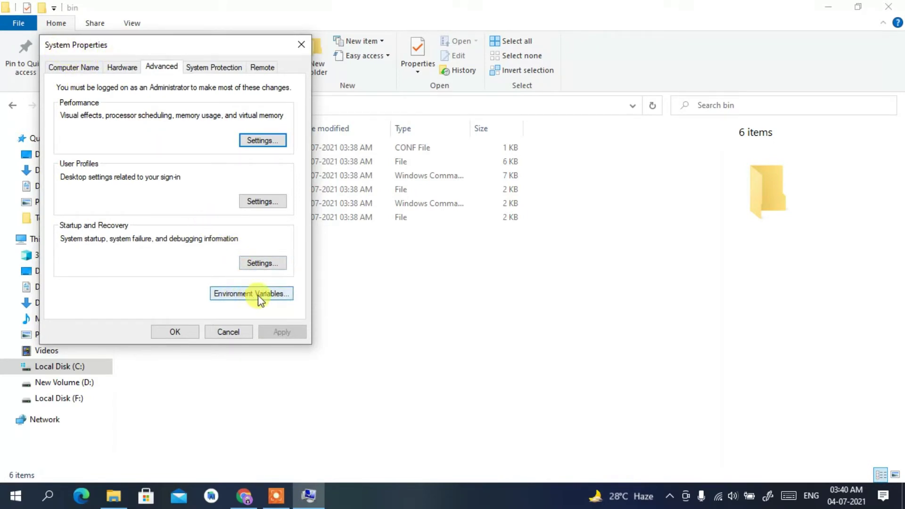
Add C:\apache-maven-3.8.1\bin as a new entry in the system Path variable.
left_click(270, 296)
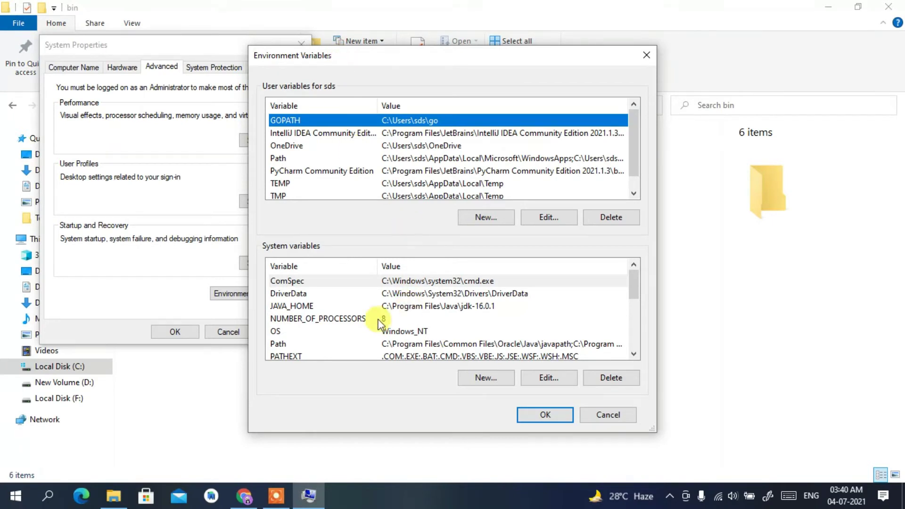
left_click(292, 346)
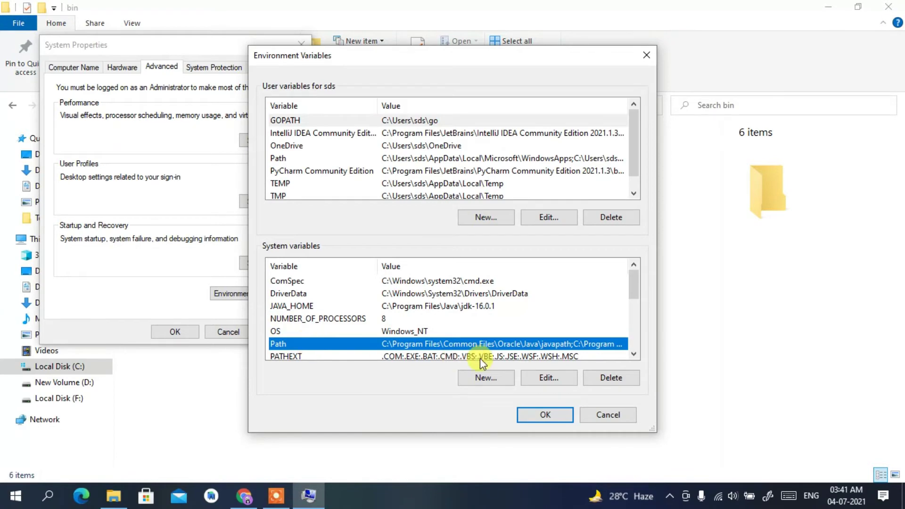
left_click(544, 376)
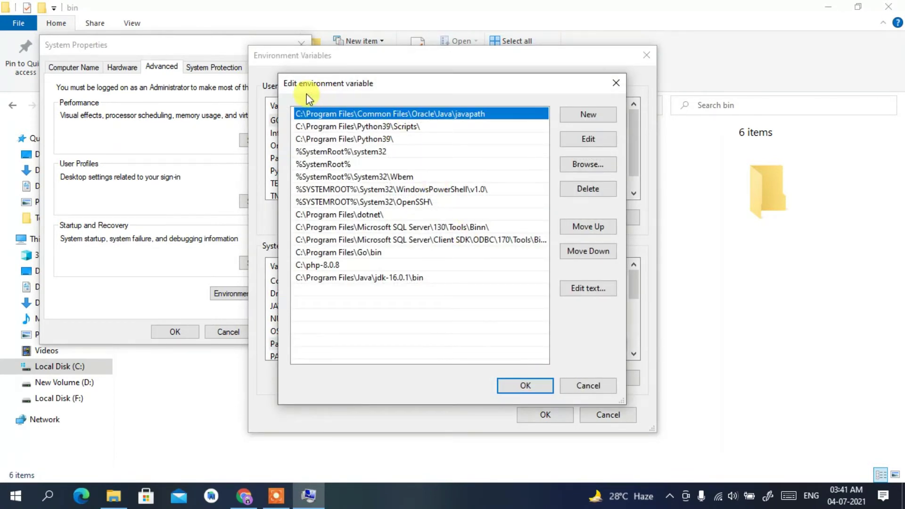
left_click(574, 118)
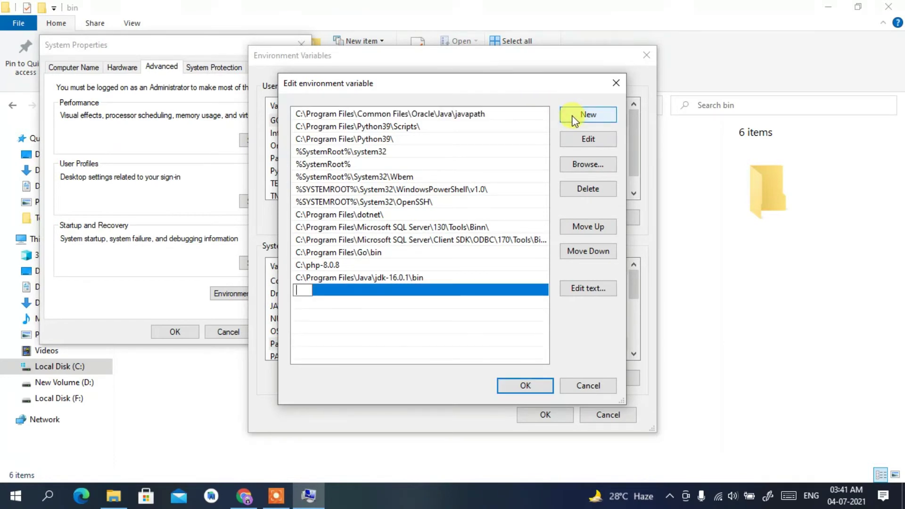
right_click(304, 290)
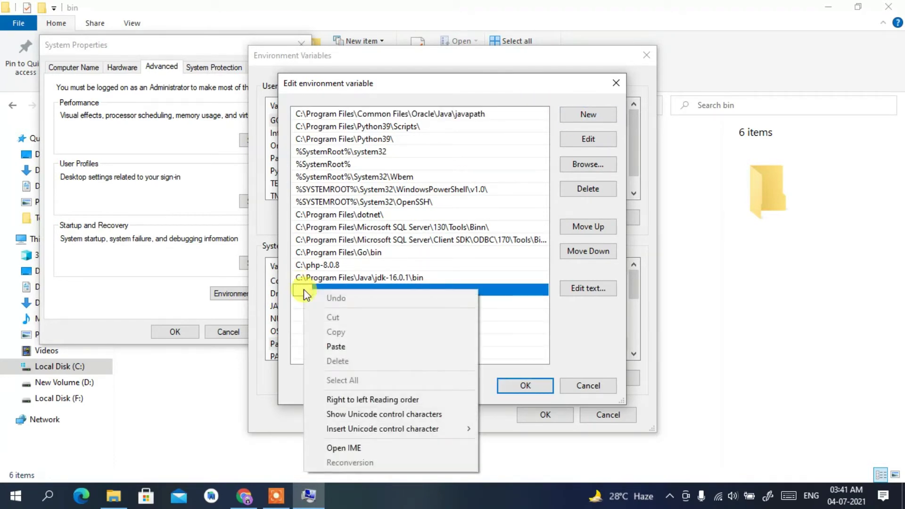
left_click(344, 348)
left_click(363, 327)
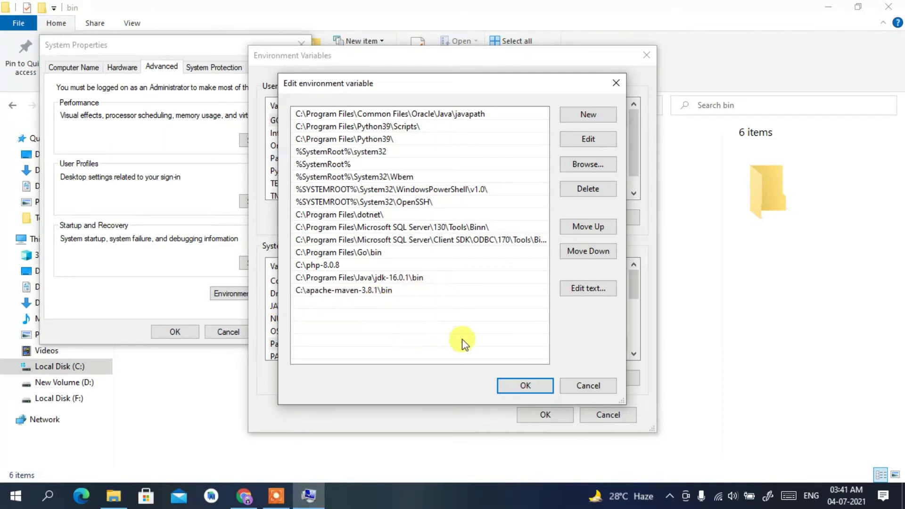
Save the Path change through all dialogs, close File Explorer and open Windows search.
left_click(526, 385)
left_click(546, 413)
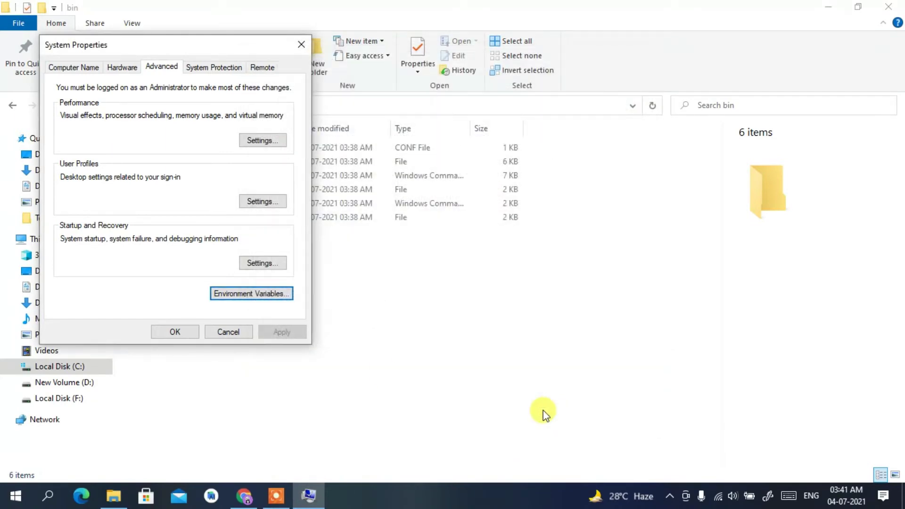
left_click(182, 333)
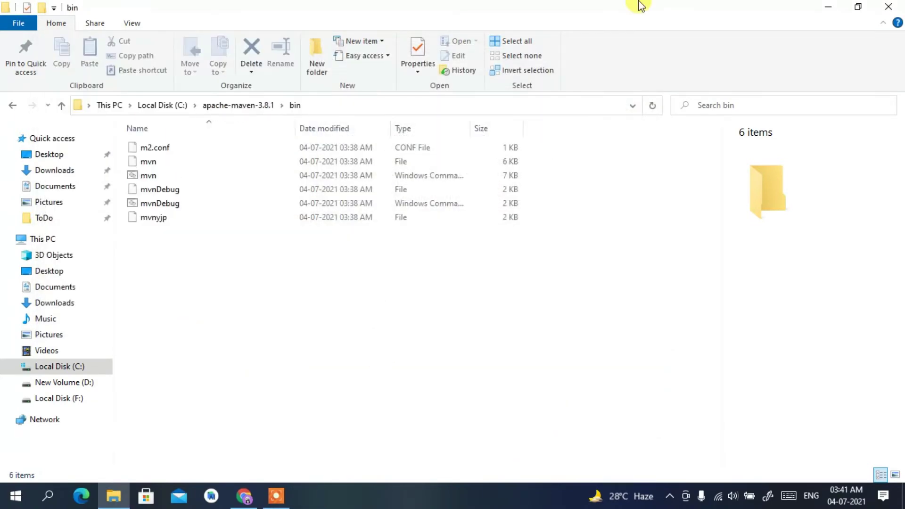
left_click(888, 6)
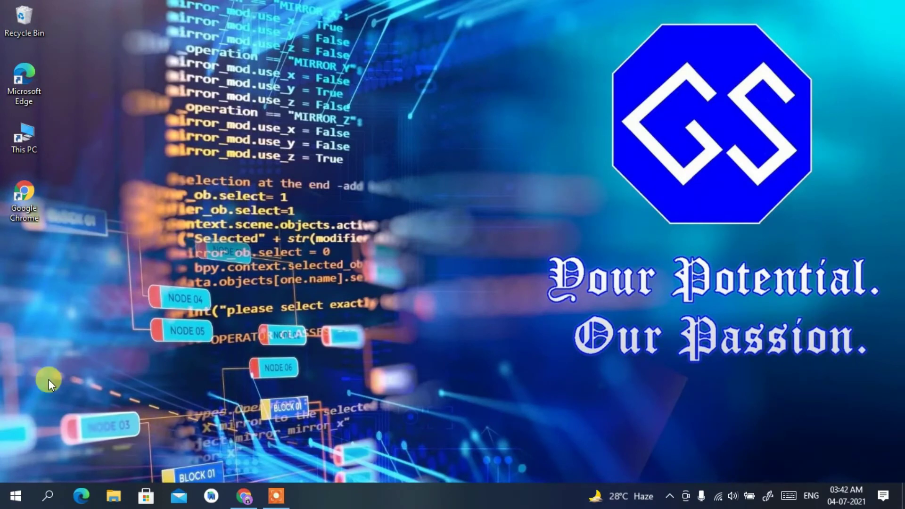
left_click(47, 496)
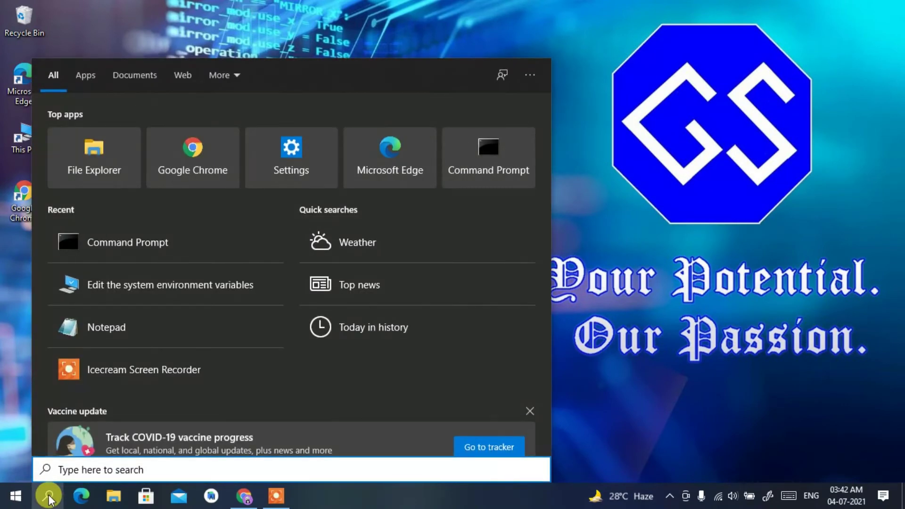
Reopen Environment Variables via an 'envir' search and start a new system variable.
type("en")
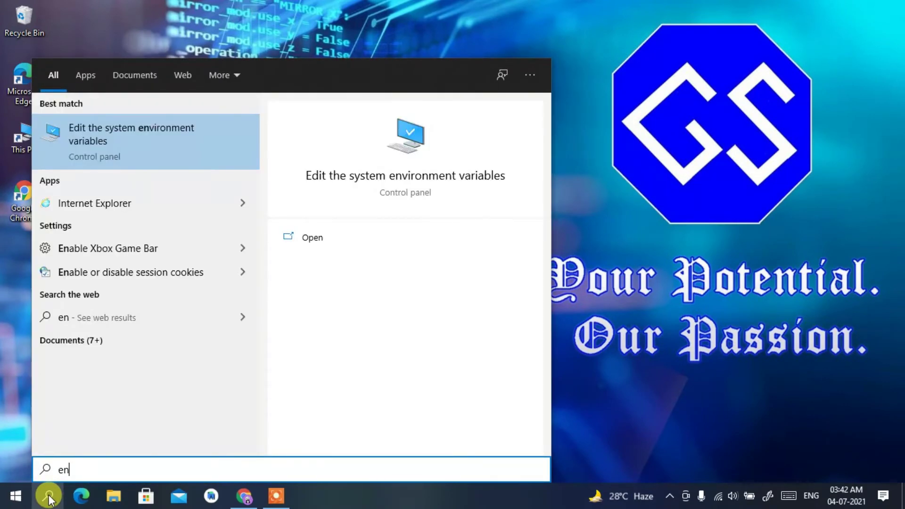
type("vir")
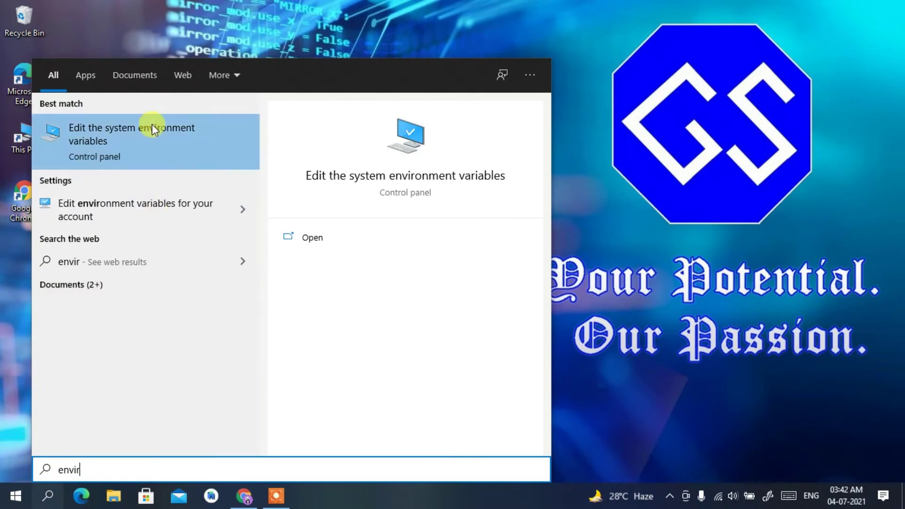
left_click(165, 137)
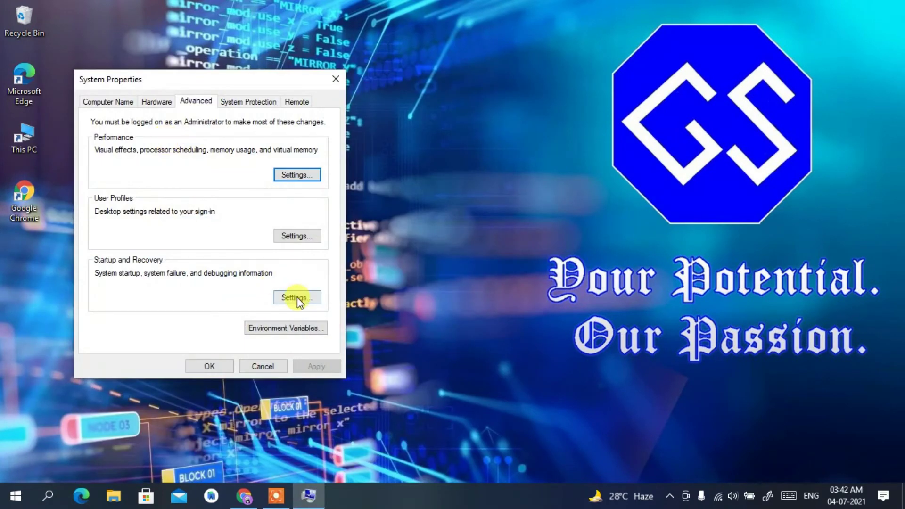
left_click(273, 327)
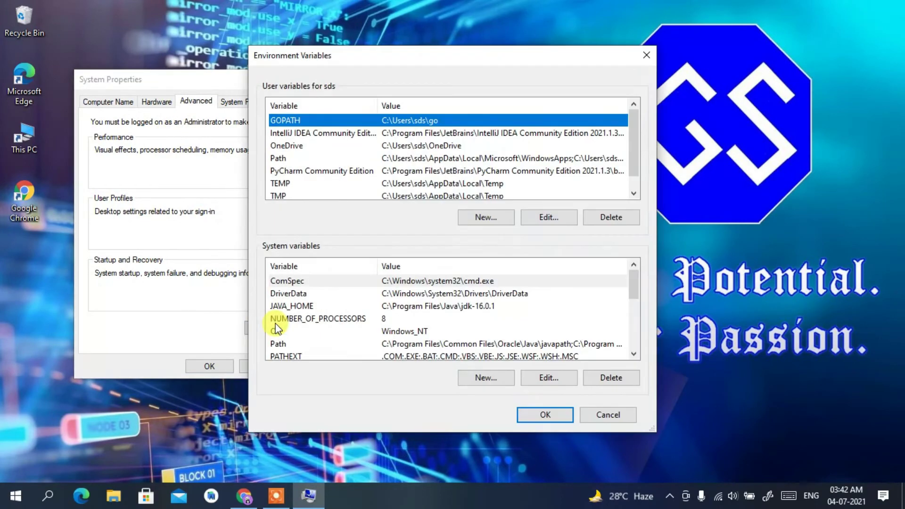
left_click(477, 377)
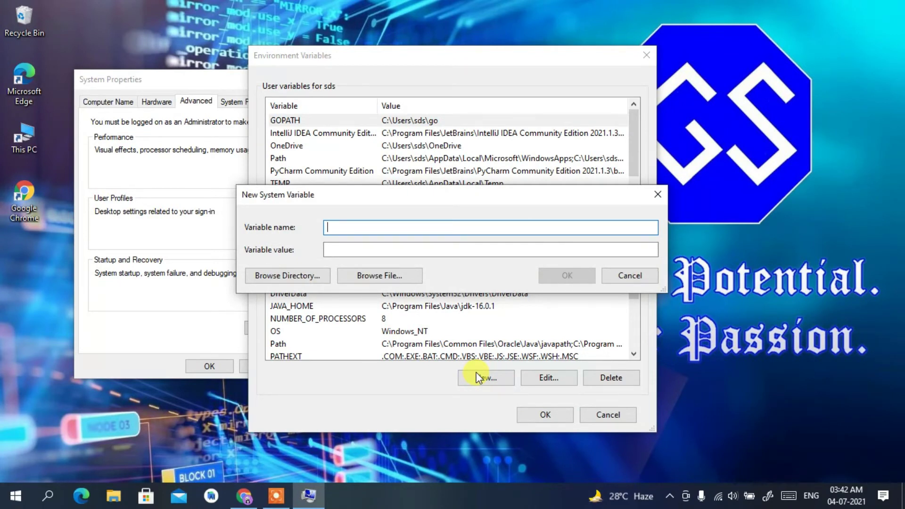
Create system variable MAVEN_HOME with value C:\apache-maven-3.8.1 and save it.
type("MAVEN_HOME")
right_click(349, 250)
left_click(350, 250)
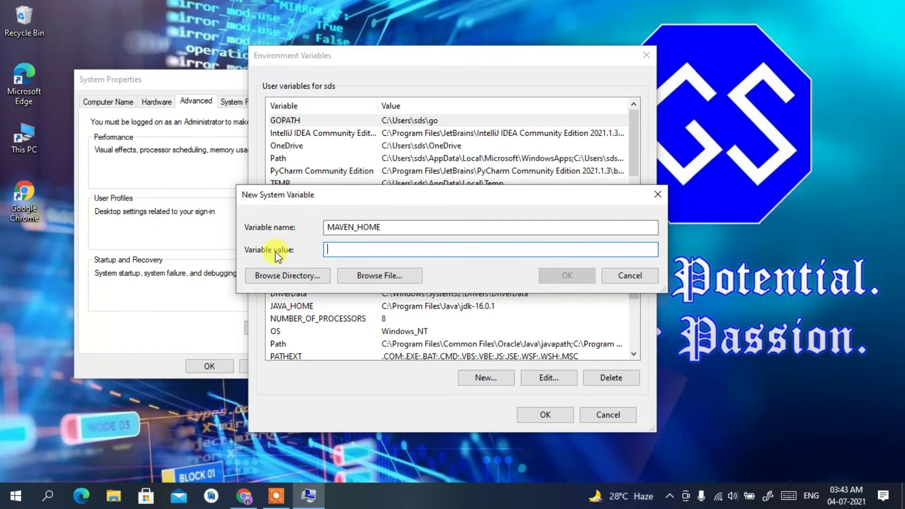
right_click(338, 250)
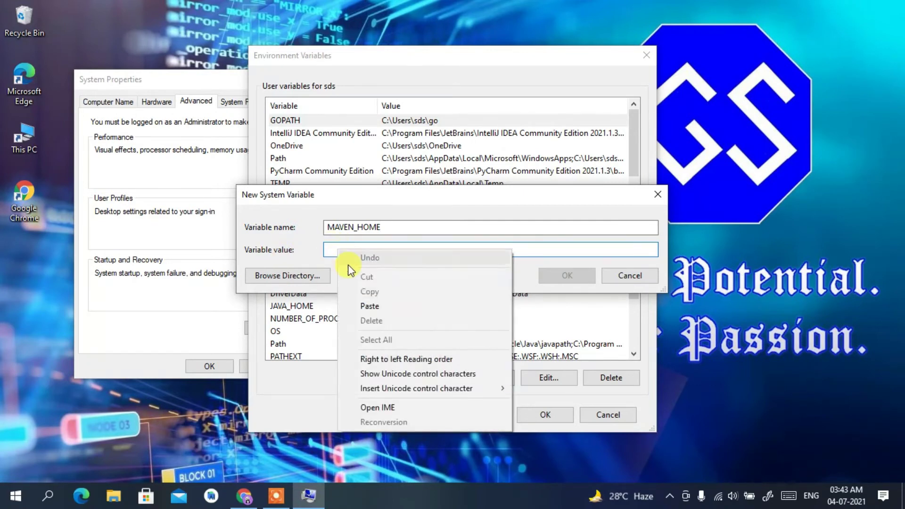
left_click(360, 303)
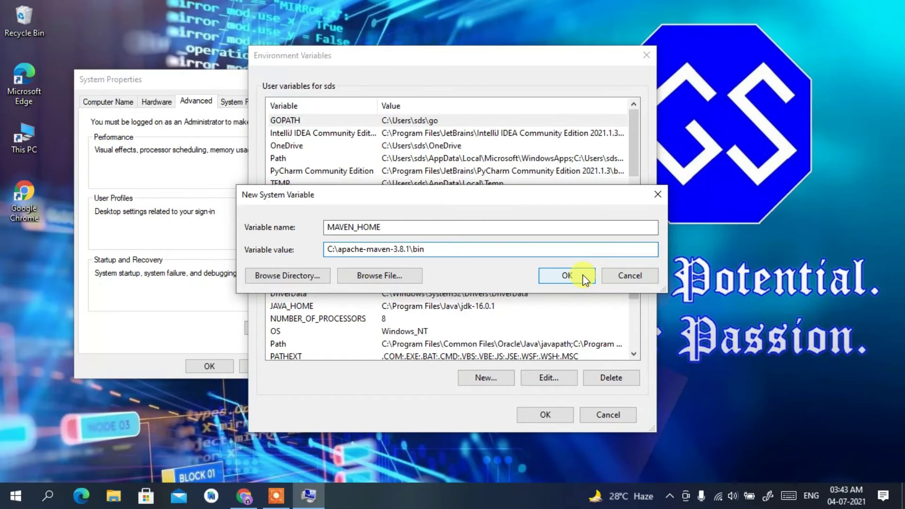
key("BackSpace")
key("BackSpace")
key("BackSpace")
key("BackSpace")
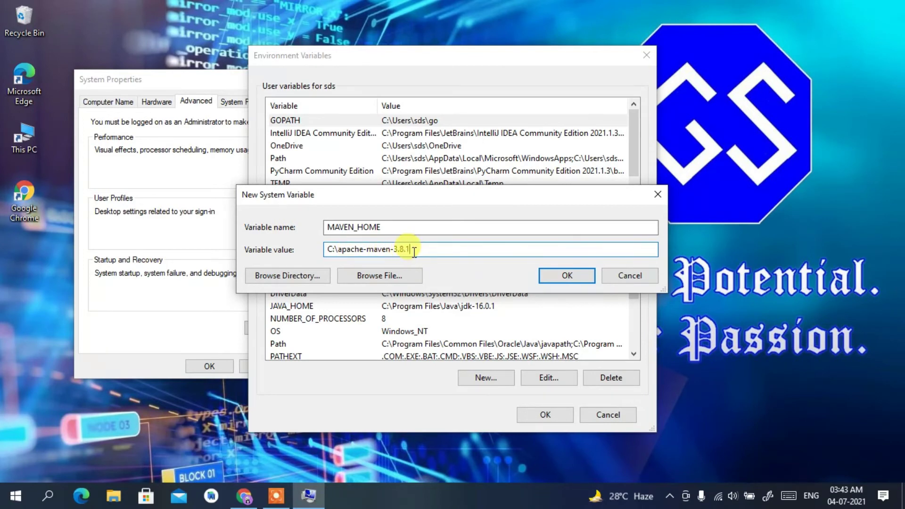
left_click_drag(419, 253, 321, 254)
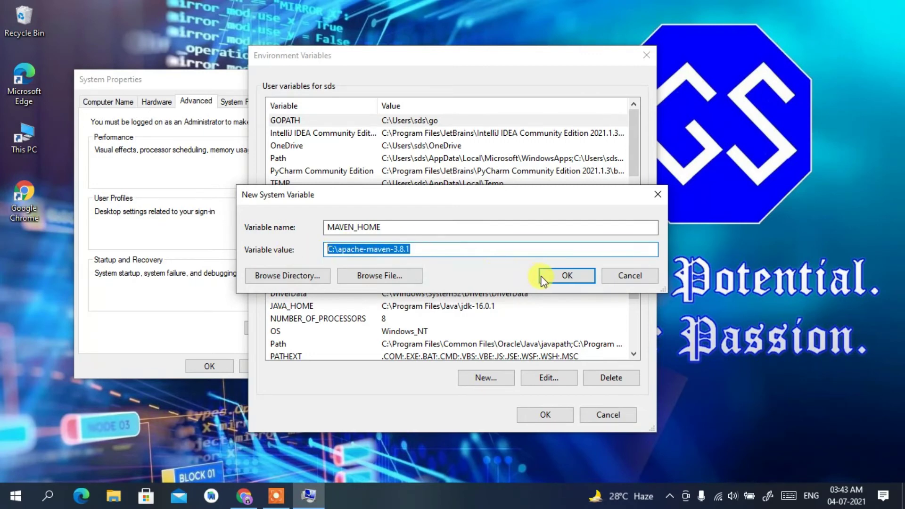
left_click(560, 276)
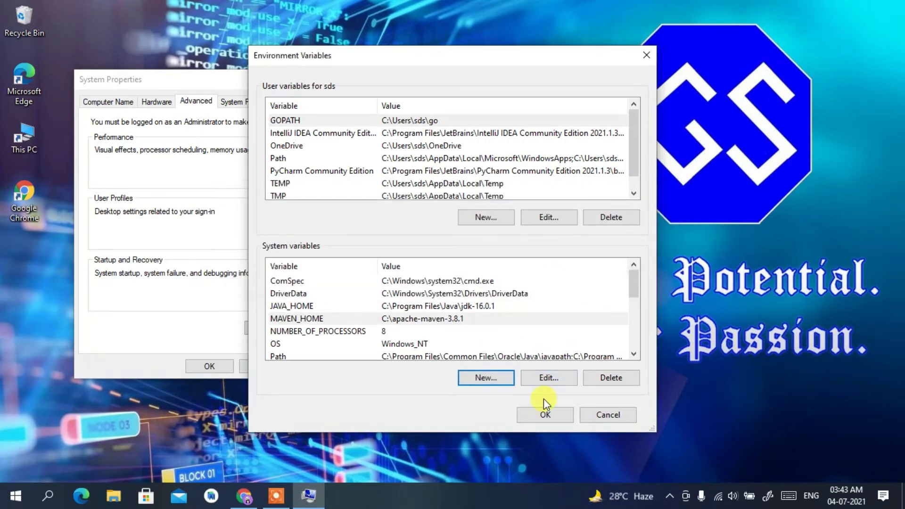
left_click(545, 414)
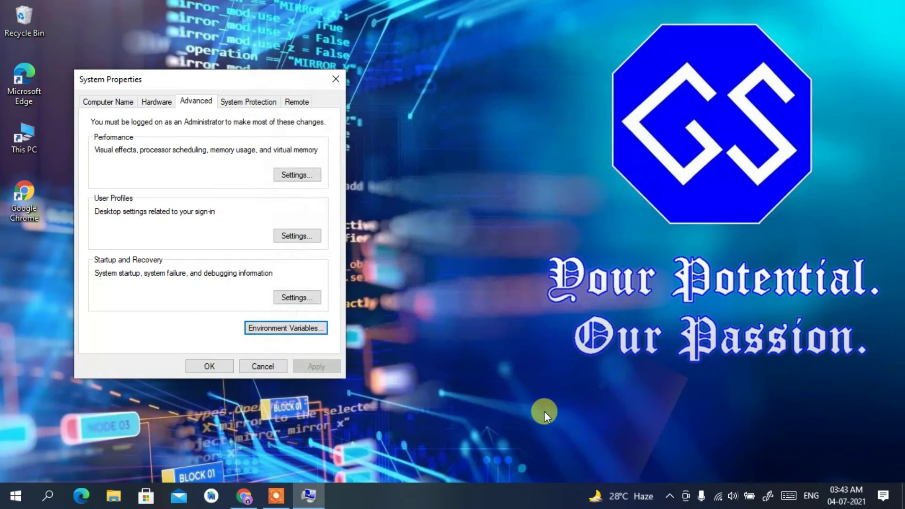
Apply and close System Properties, then launch Command Prompt by searching for cmd.
left_click(209, 366)
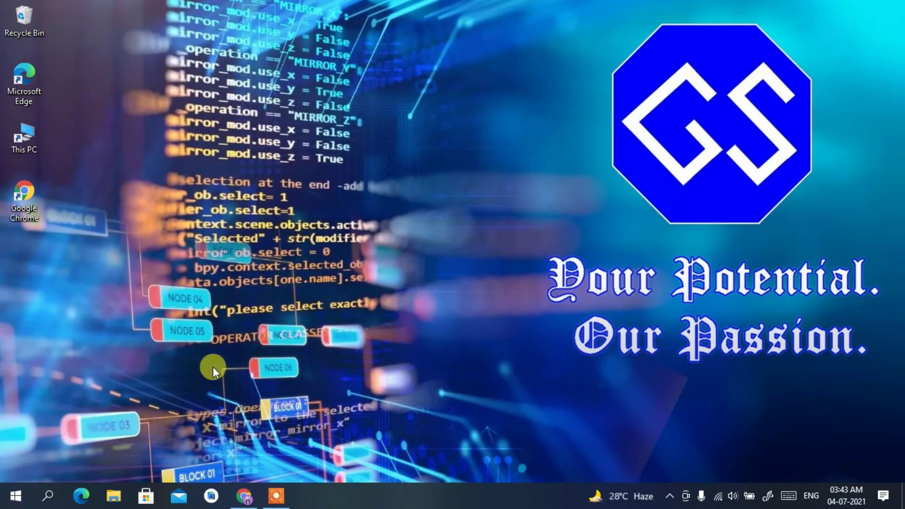
left_click(45, 501)
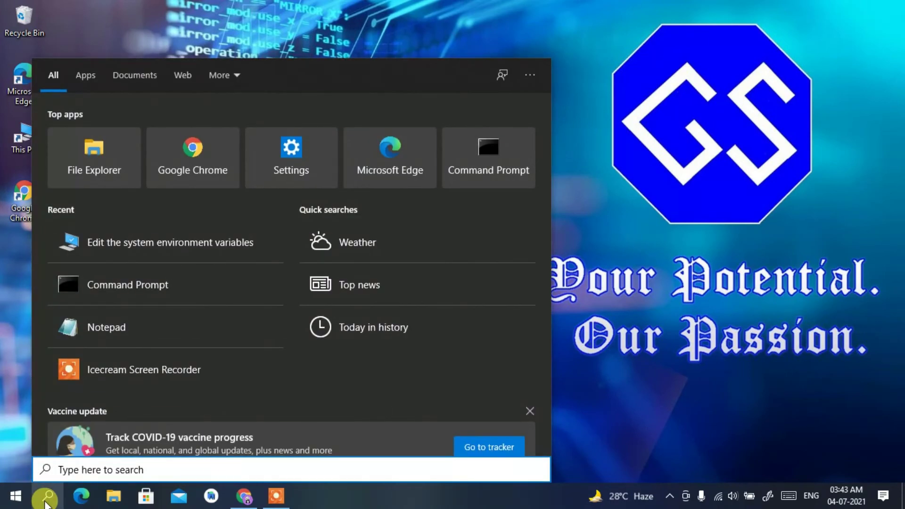
type("cmd")
key("Return")
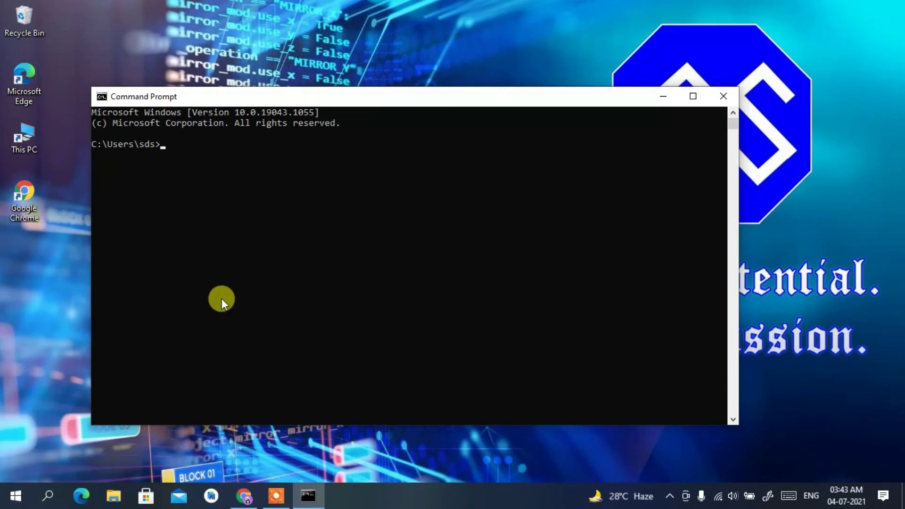
Run mvn --version and highlight the Apache Maven 3.8.1 and Java 16.0.1 lines.
type("mvn --version")
key("Return")
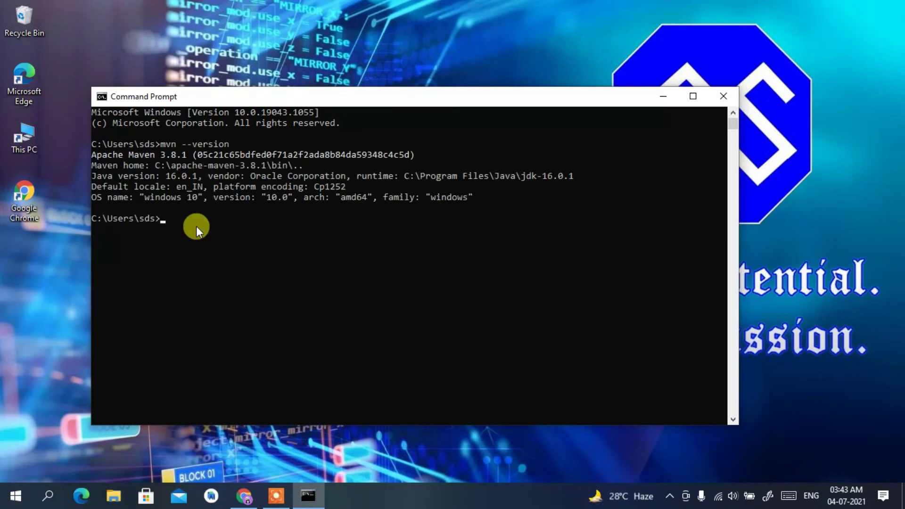
left_click_drag(95, 155, 205, 157)
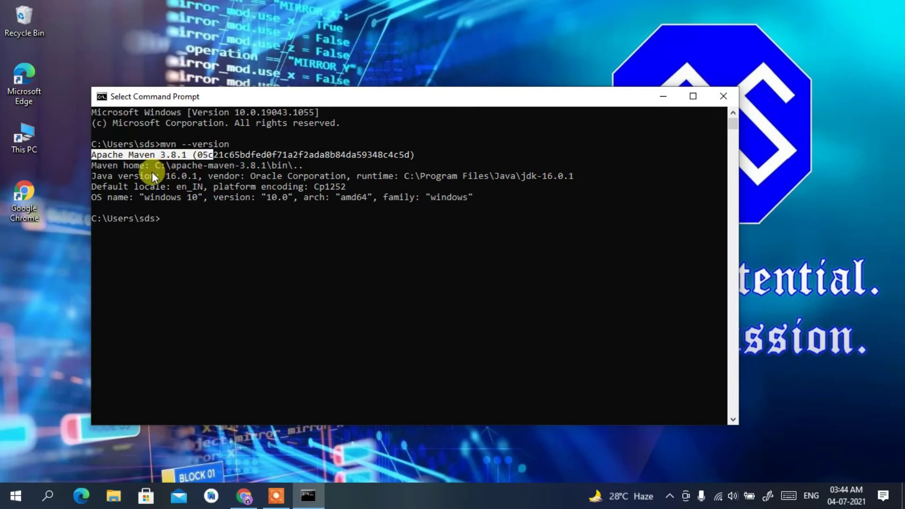
left_click_drag(147, 172, 184, 171)
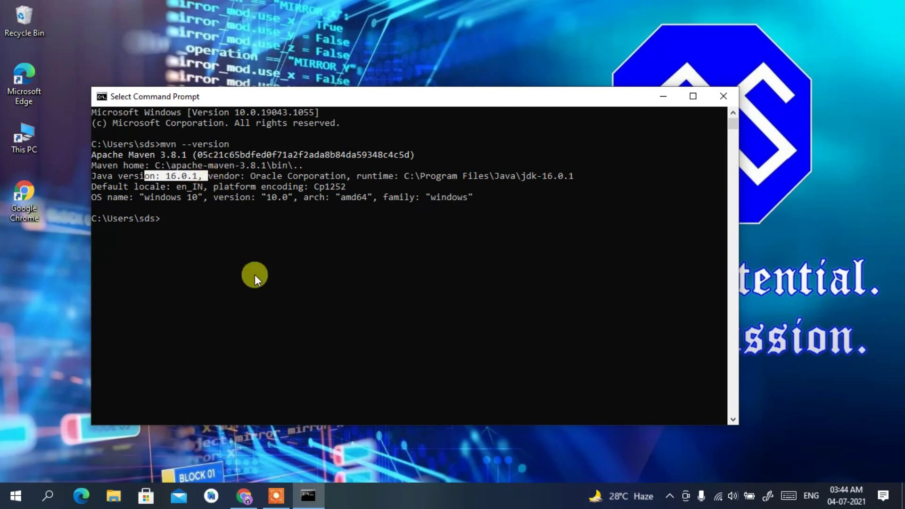
left_click(245, 490)
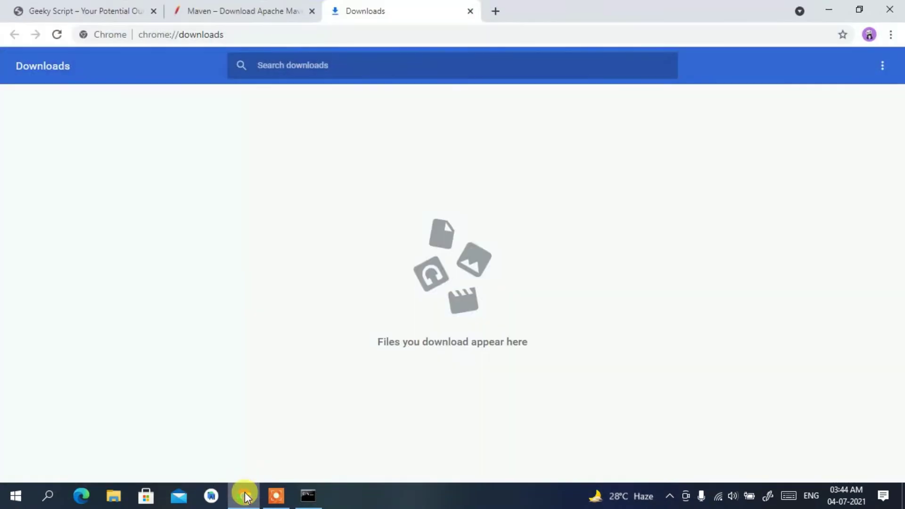
left_click(52, 5)
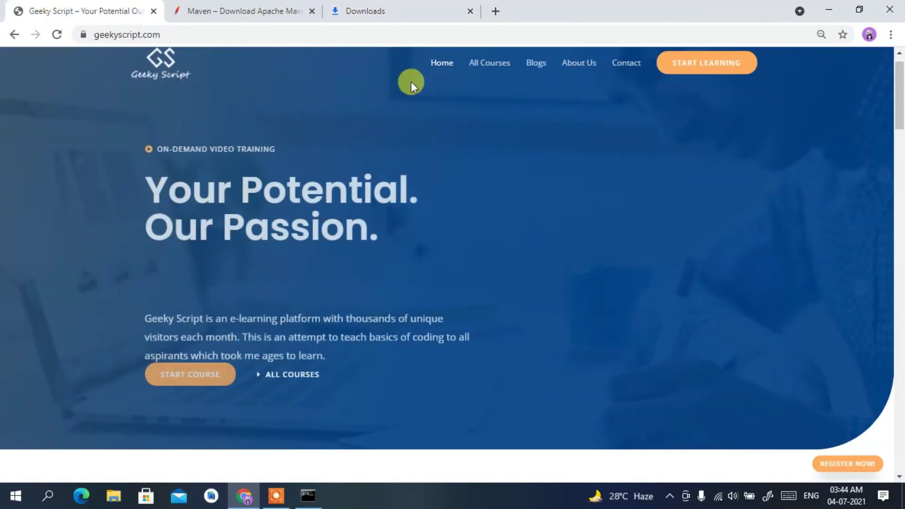
left_click_drag(900, 80, 901, 252)
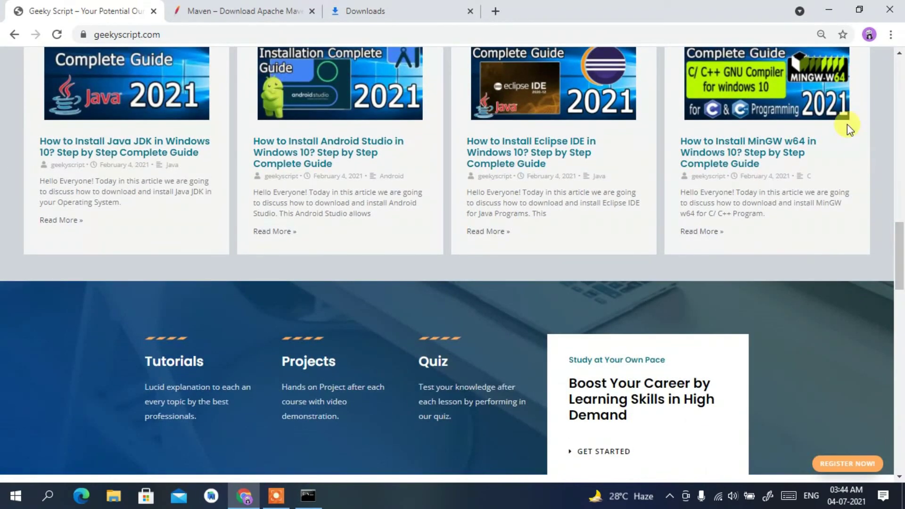
left_click(828, 12)
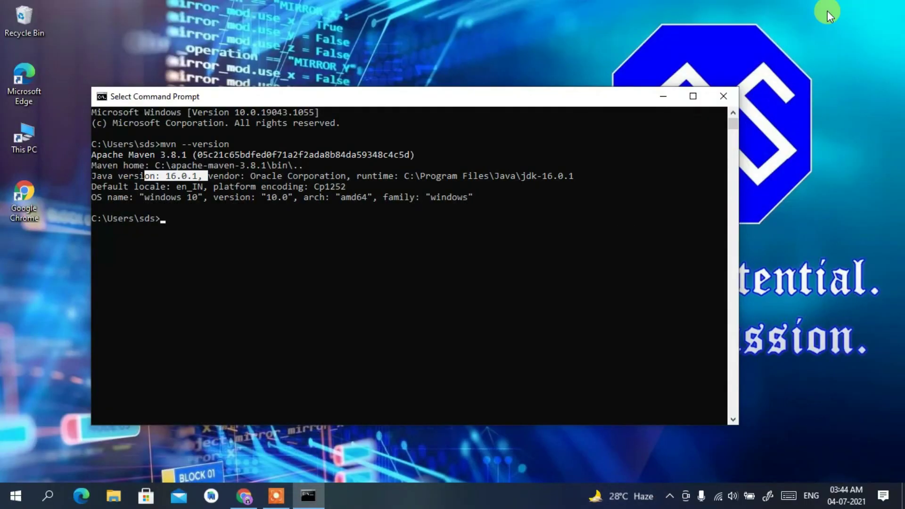